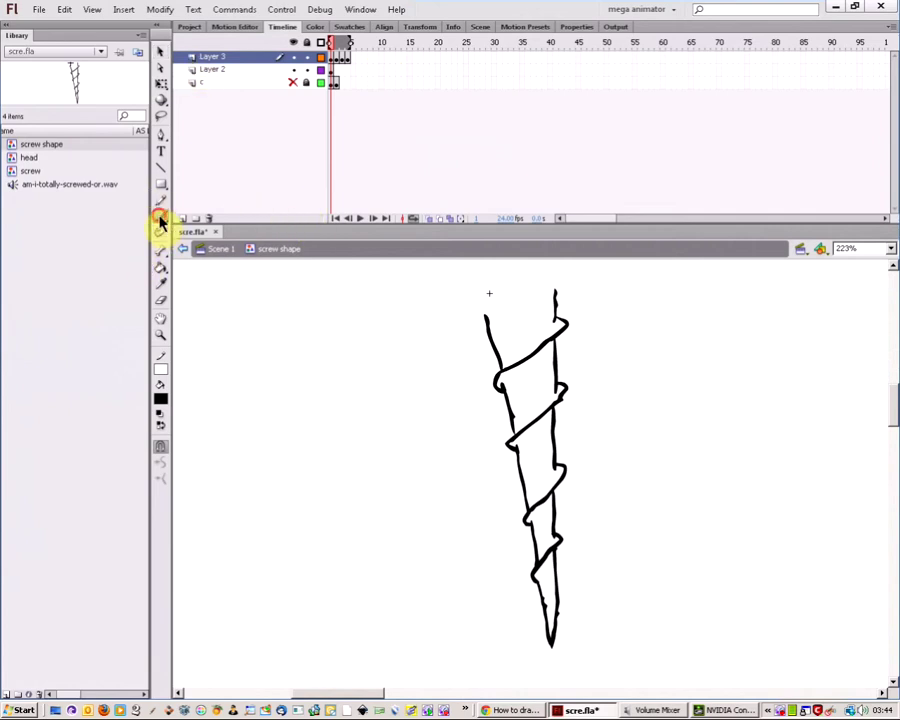
Draw a narrow black V-shaped cone outline of two straight lines left of the screw
click(160, 217)
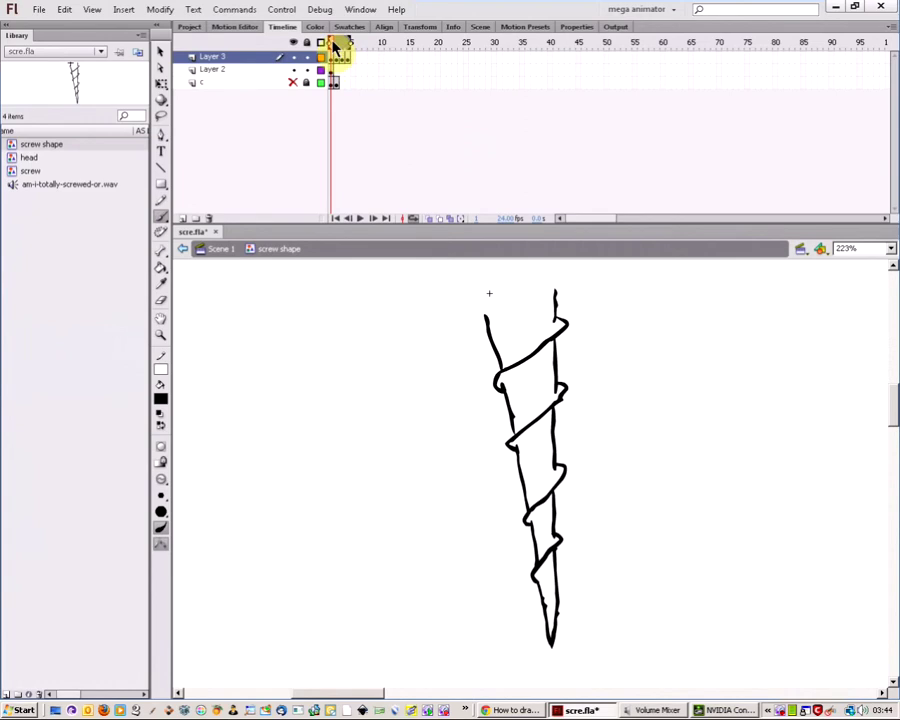
mouse_move(335, 47)
mouse_down()
mouse_move(347, 57)
mouse_move(328, 50)
mouse_move(367, 139)
mouse_move(341, 54)
mouse_move(334, 60)
mouse_up()
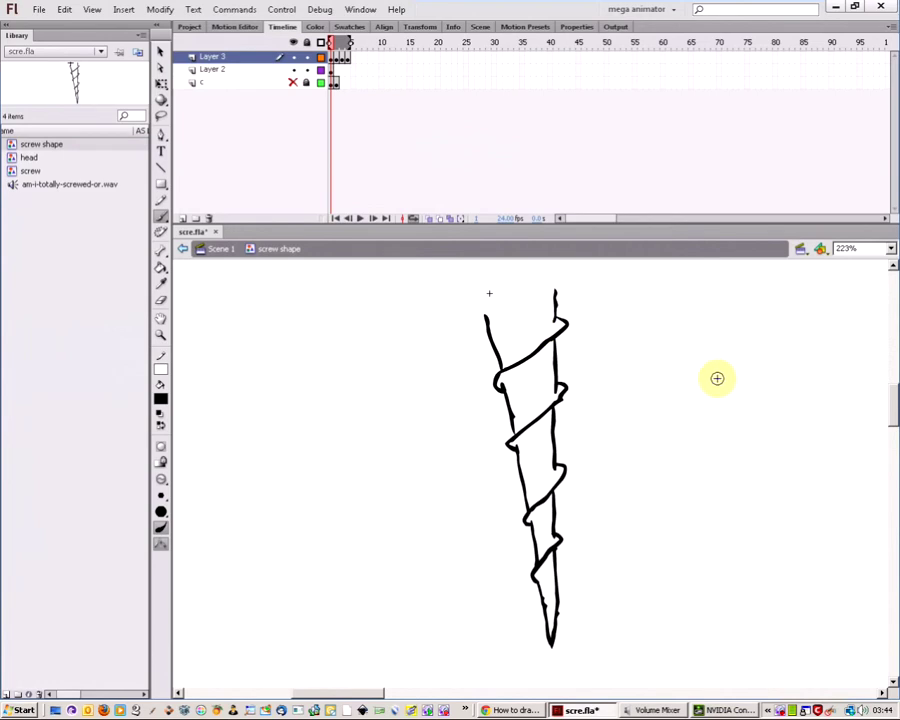
click(162, 168)
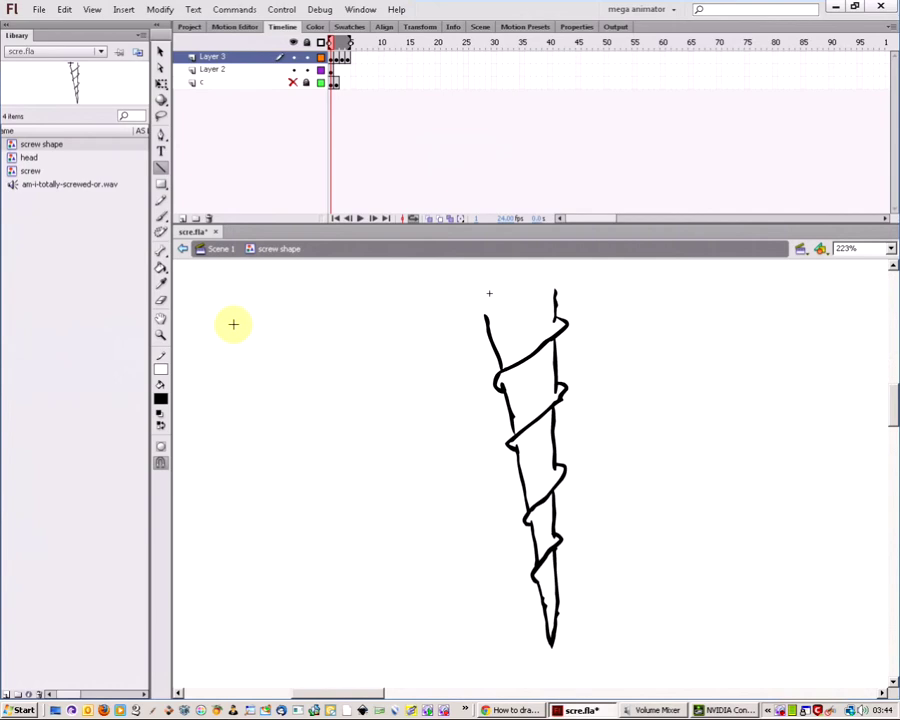
drag(233, 323, 293, 647)
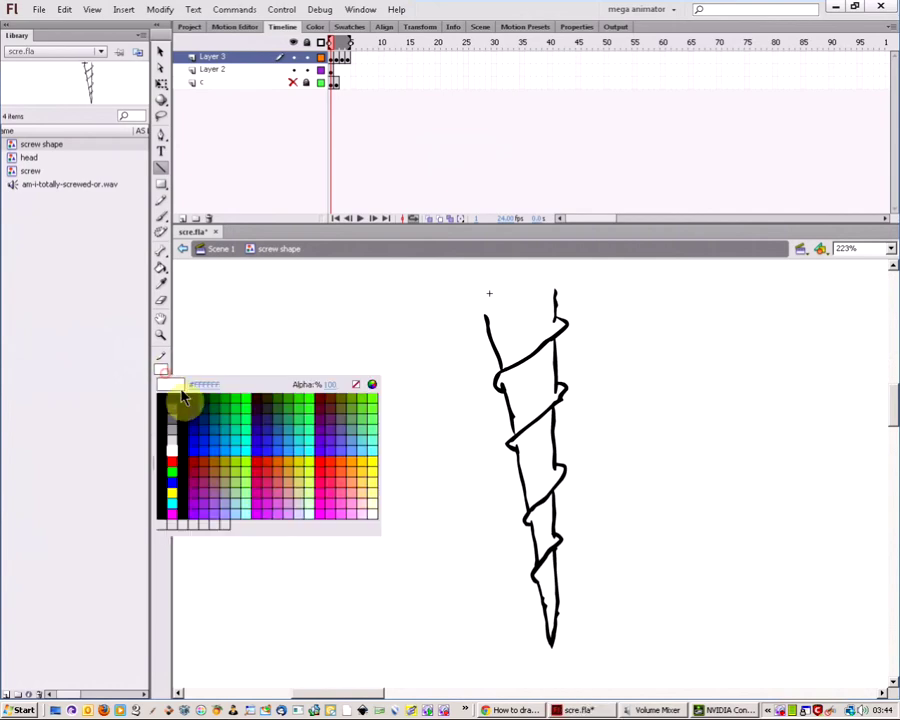
click(164, 372)
click(173, 396)
drag(234, 323, 282, 645)
drag(282, 645, 301, 321)
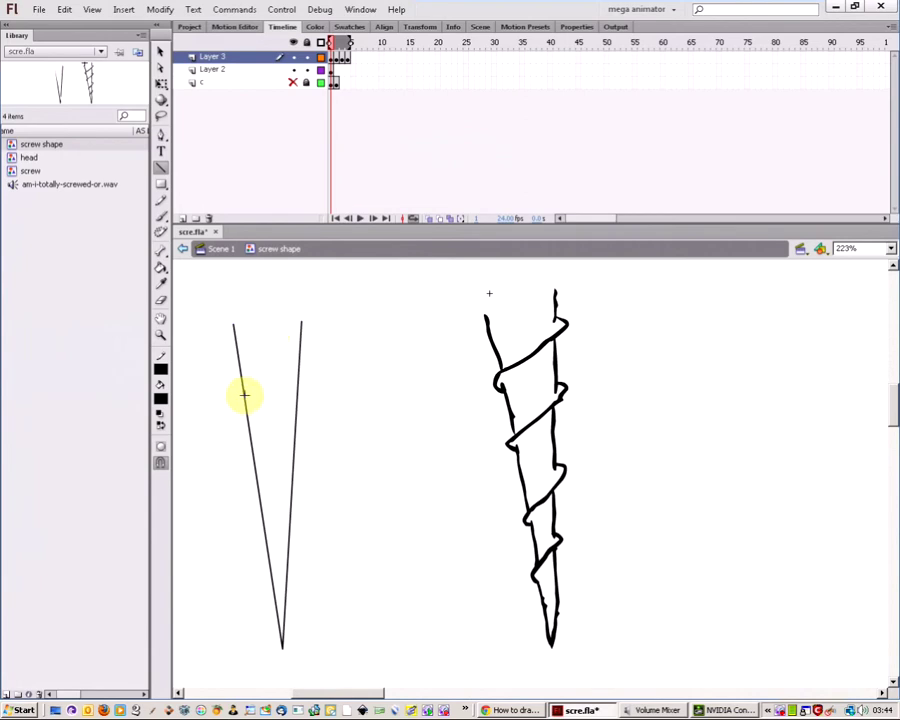
Try a slanted thread line across the cone, then undo it
mouse_move(229, 380)
mouse_down()
mouse_move(300, 346)
mouse_move(318, 355)
mouse_move(244, 390)
mouse_up()
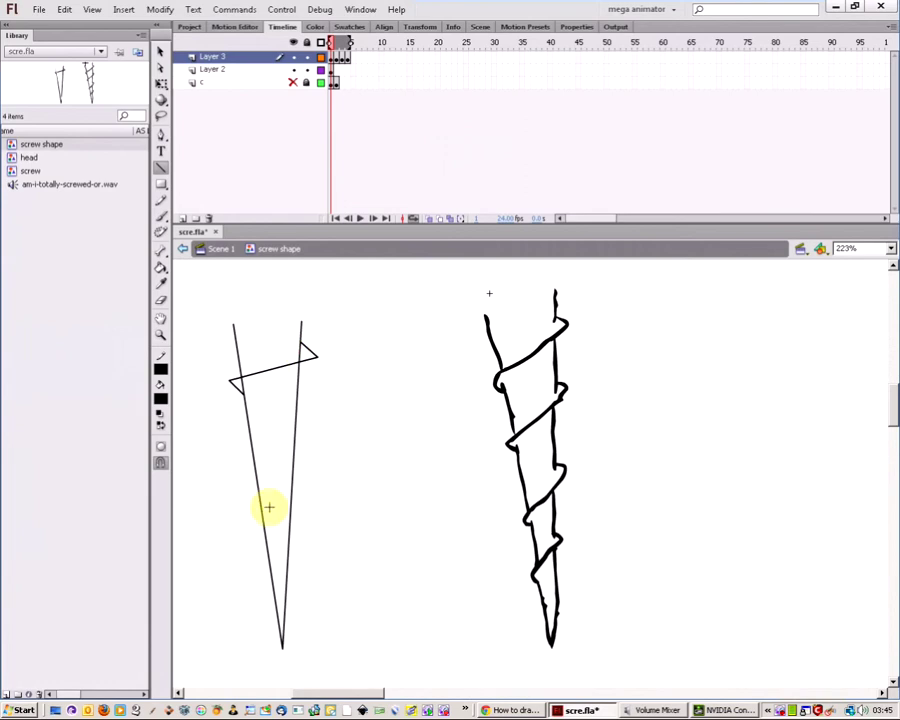
key(ctrl+z)
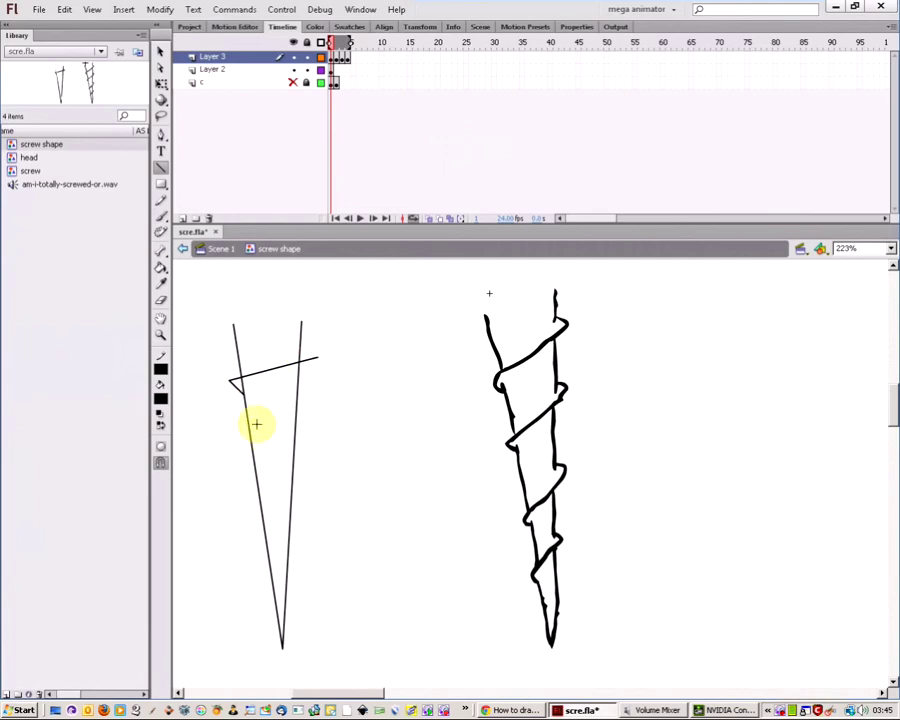
key(ctrl+z)
key(ctrl+z)
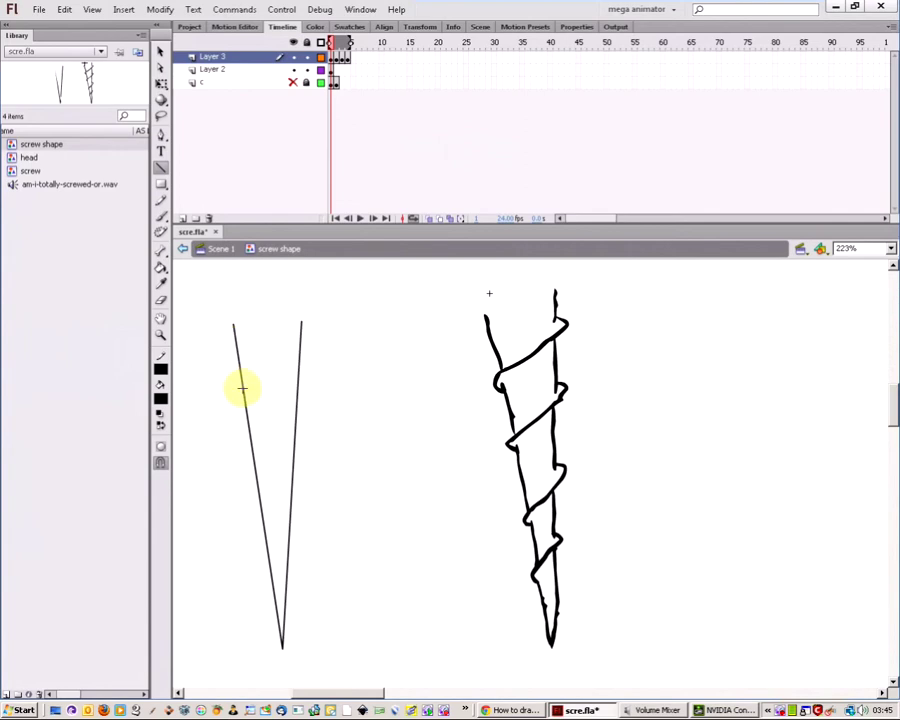
Draw four straight zigzag thread lines across the cone from its top down to near the tip
drag(230, 375, 312, 349)
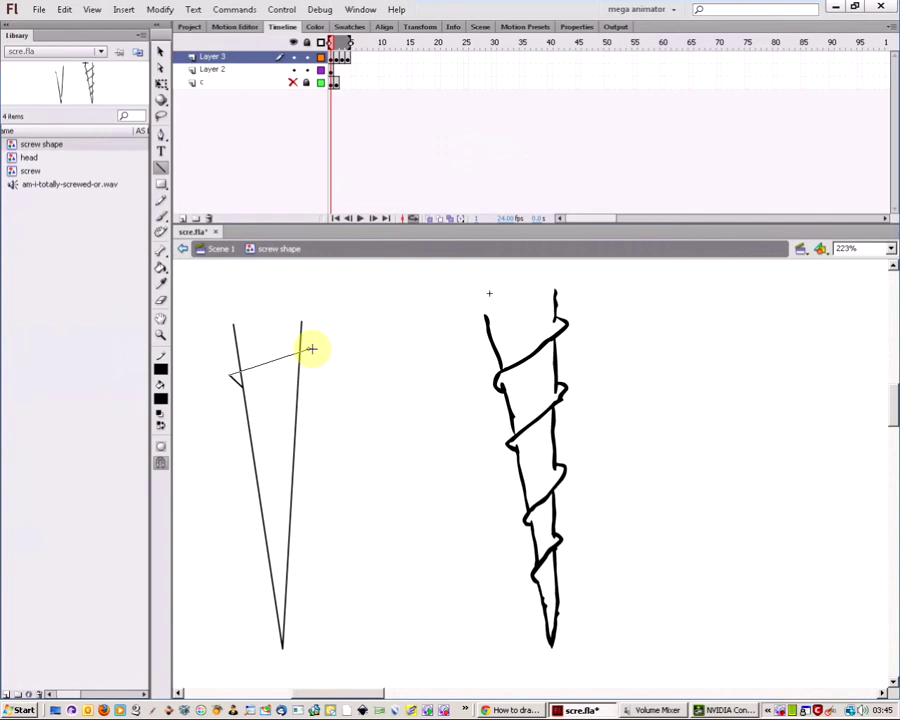
drag(230, 375, 301, 345)
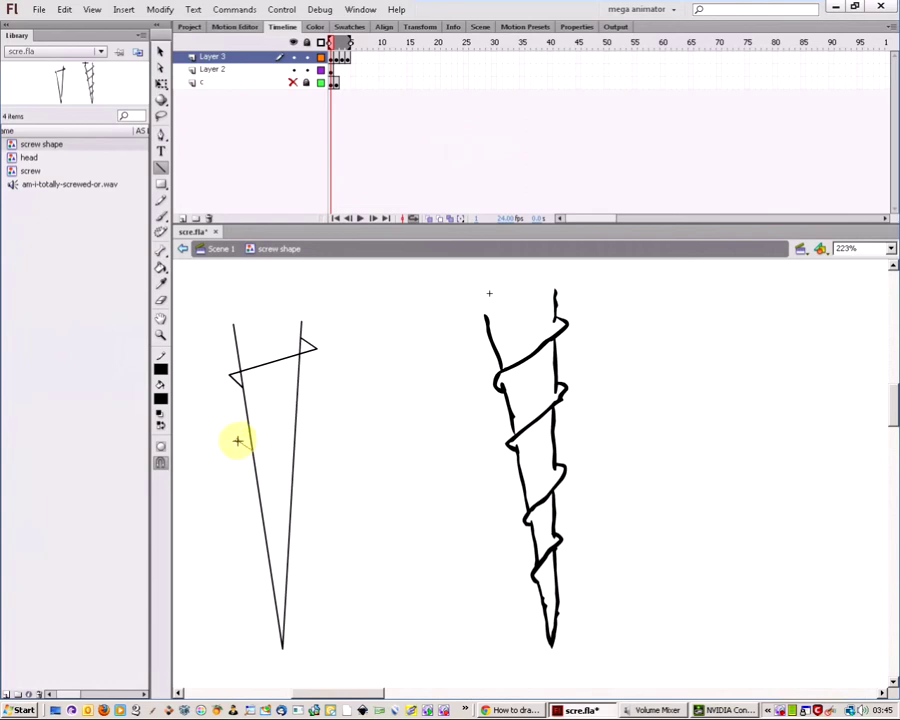
mouse_move(238, 441)
mouse_down()
mouse_move(316, 411)
mouse_move(298, 403)
mouse_up()
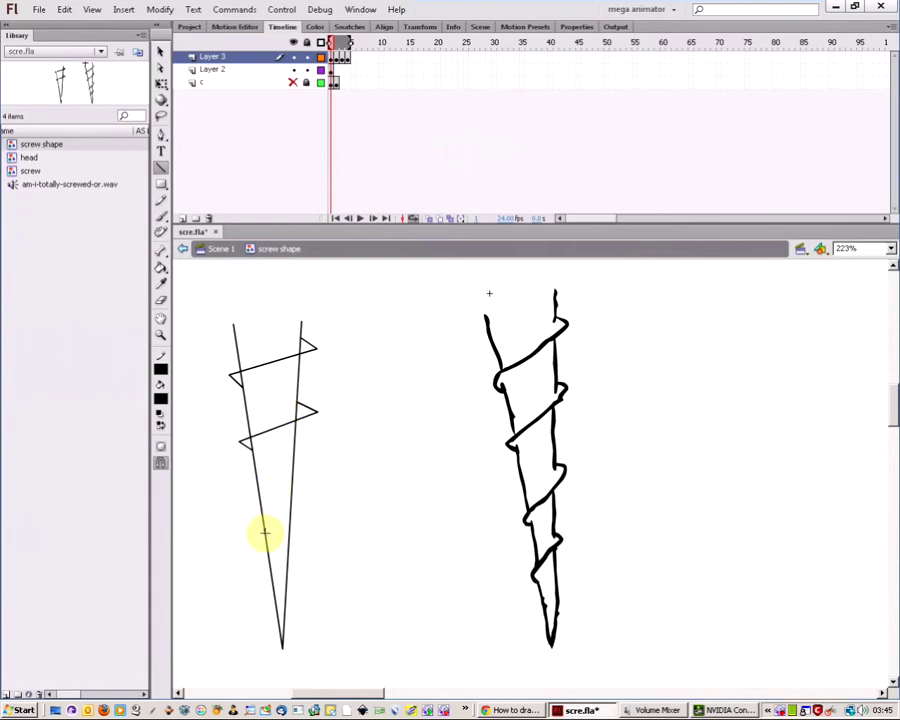
mouse_move(247, 518)
mouse_down()
mouse_move(264, 532)
mouse_move(310, 488)
mouse_move(294, 482)
mouse_up()
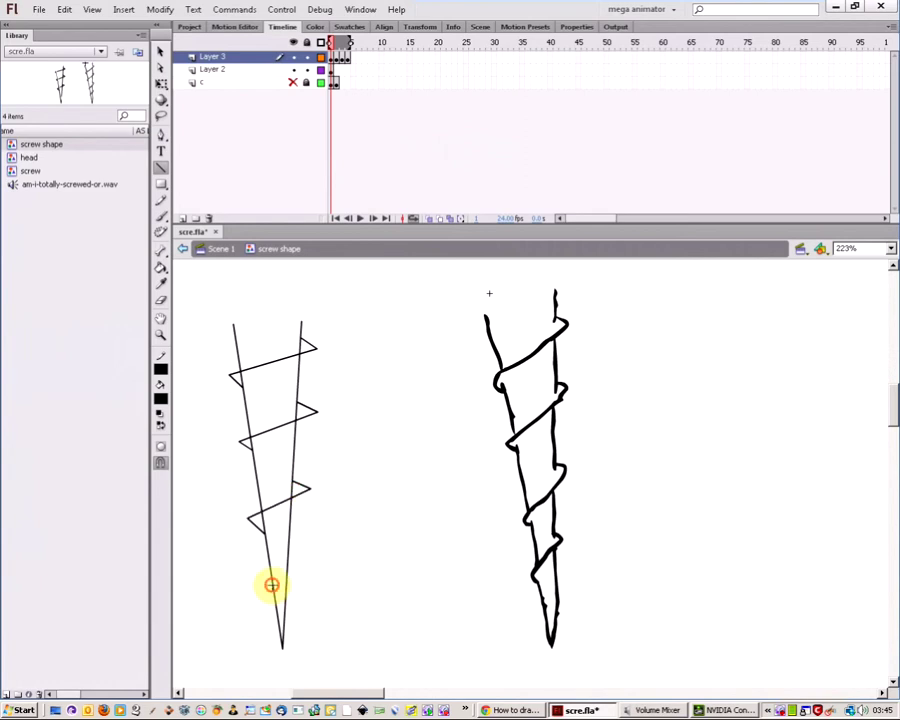
drag(261, 578, 301, 552)
drag(301, 552, 292, 547)
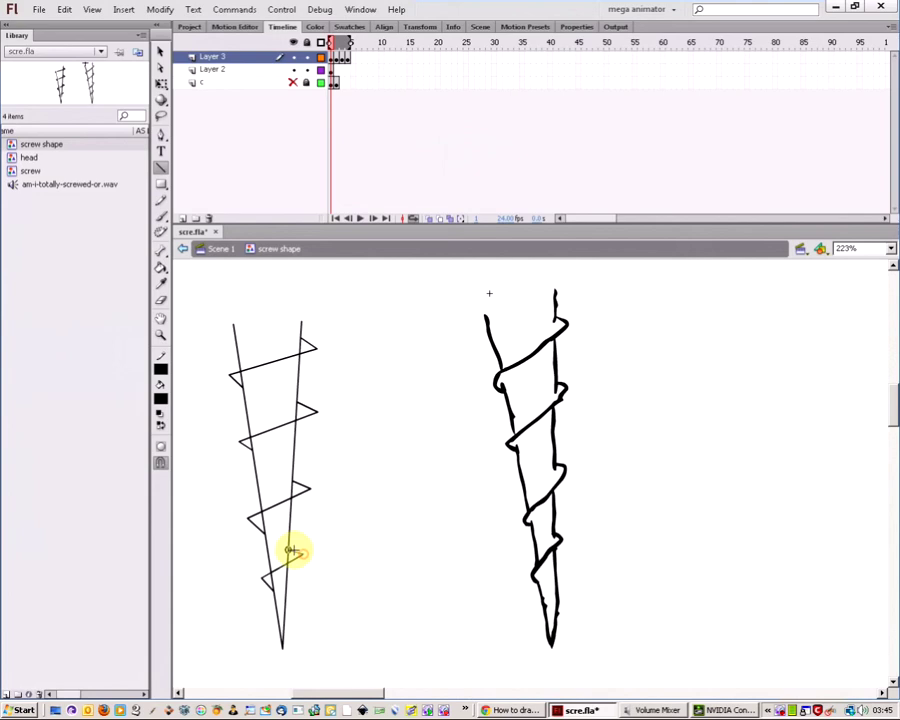
Paste the thin zigzag cone into frame 2, positioned left of that frame's screw sketch
click(337, 69)
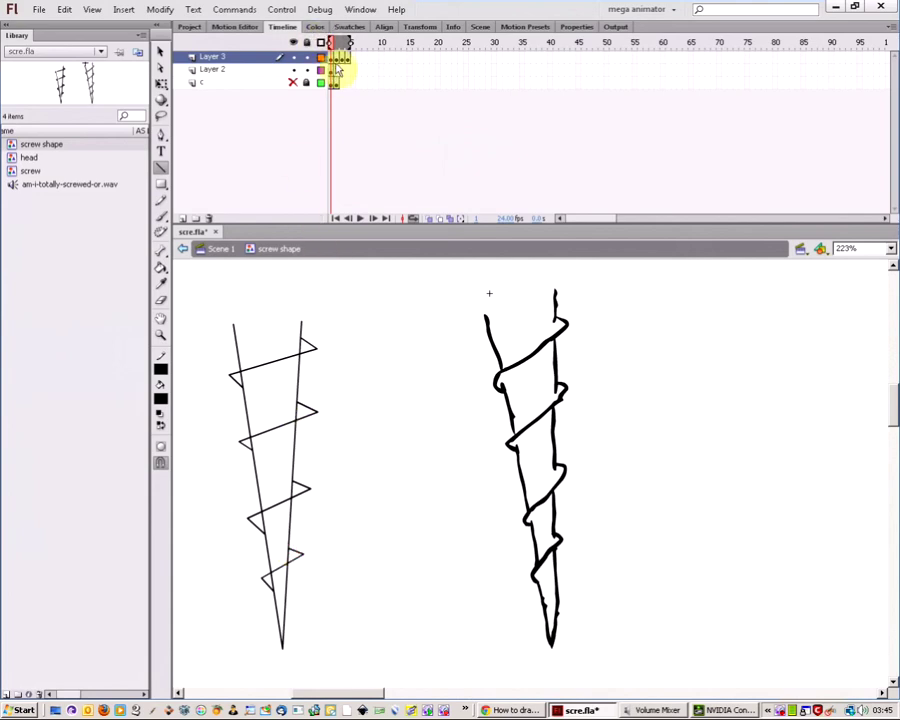
click(339, 59)
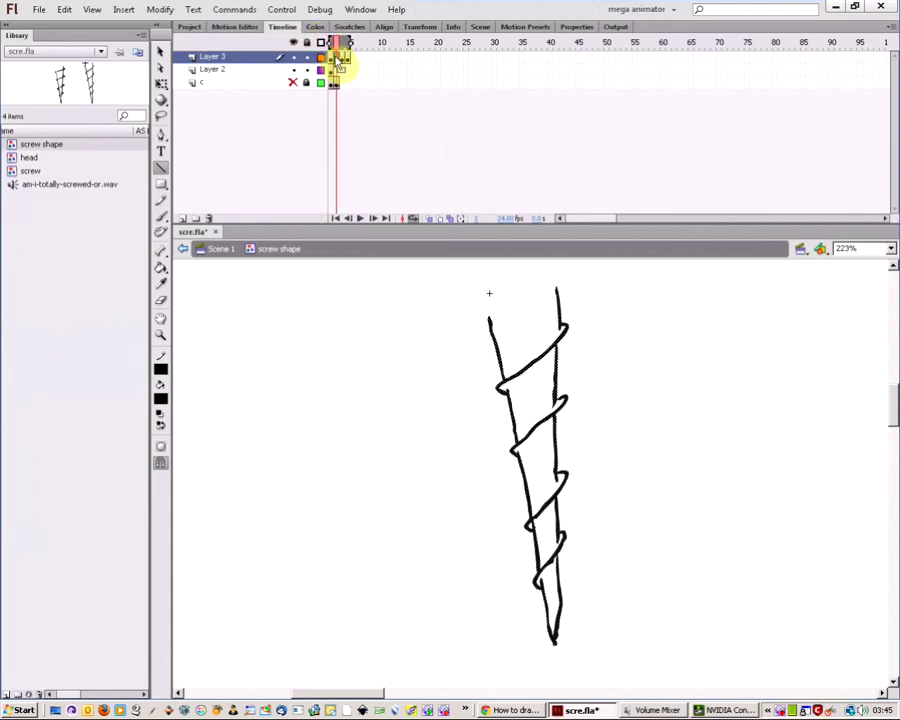
click(333, 76)
click(162, 51)
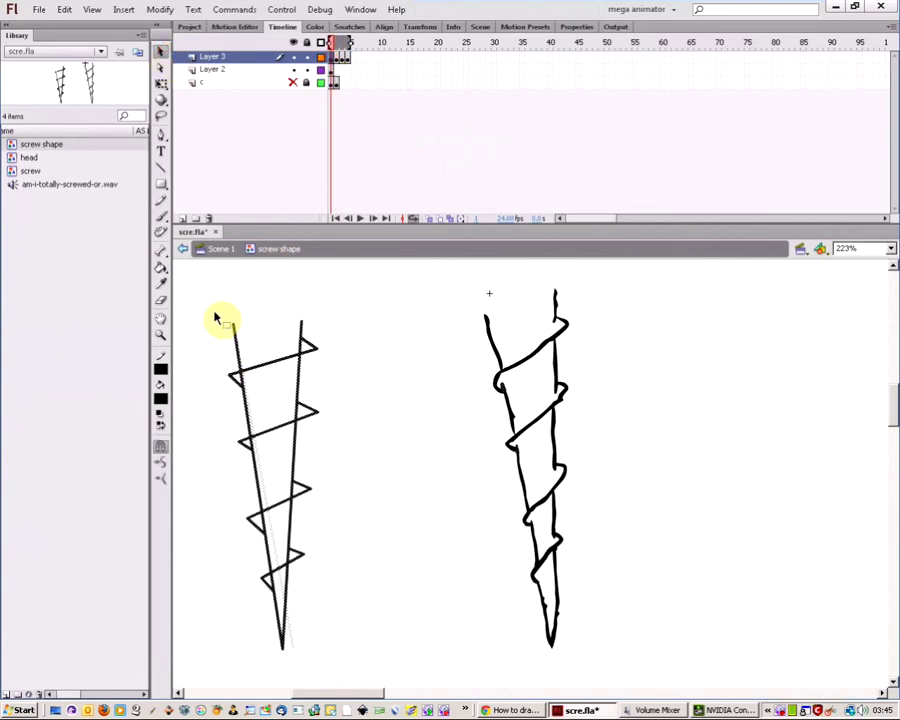
drag(215, 312, 335, 670)
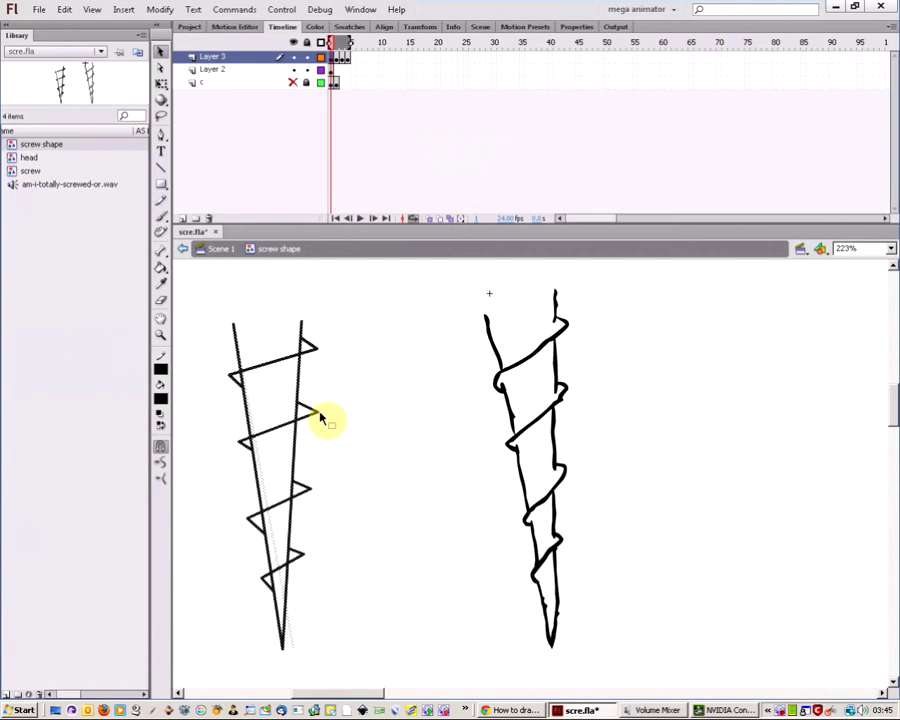
click(340, 60)
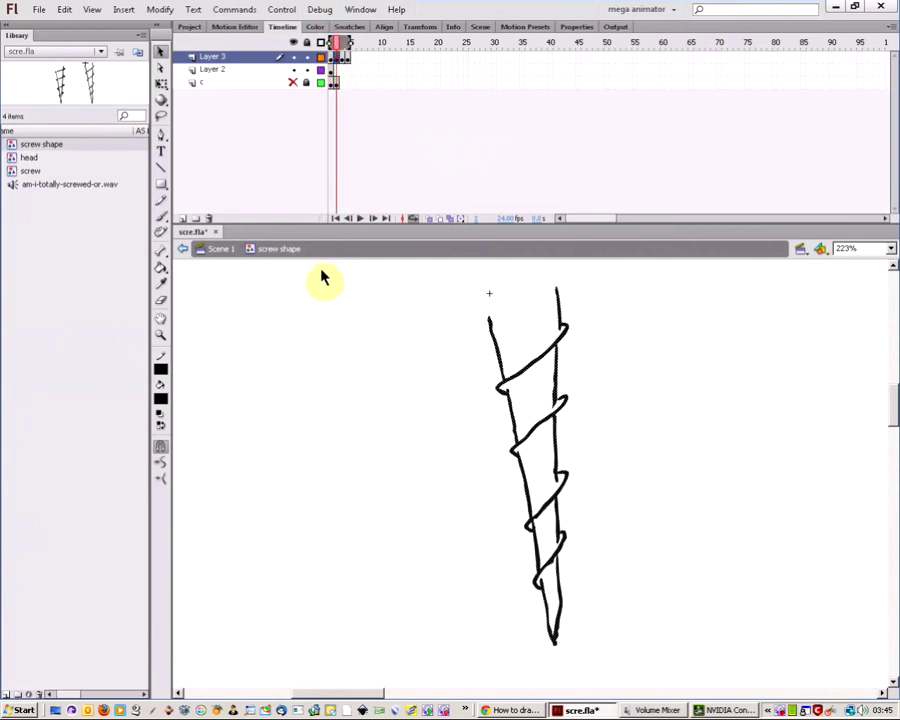
key(ctrl+v)
drag(514, 420, 284, 420)
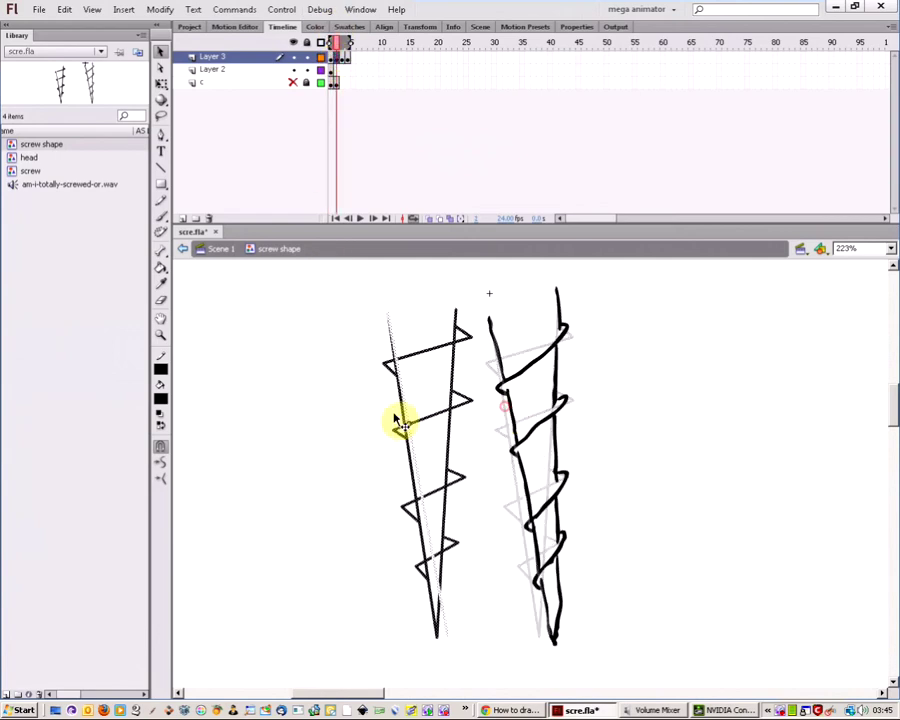
click(412, 392)
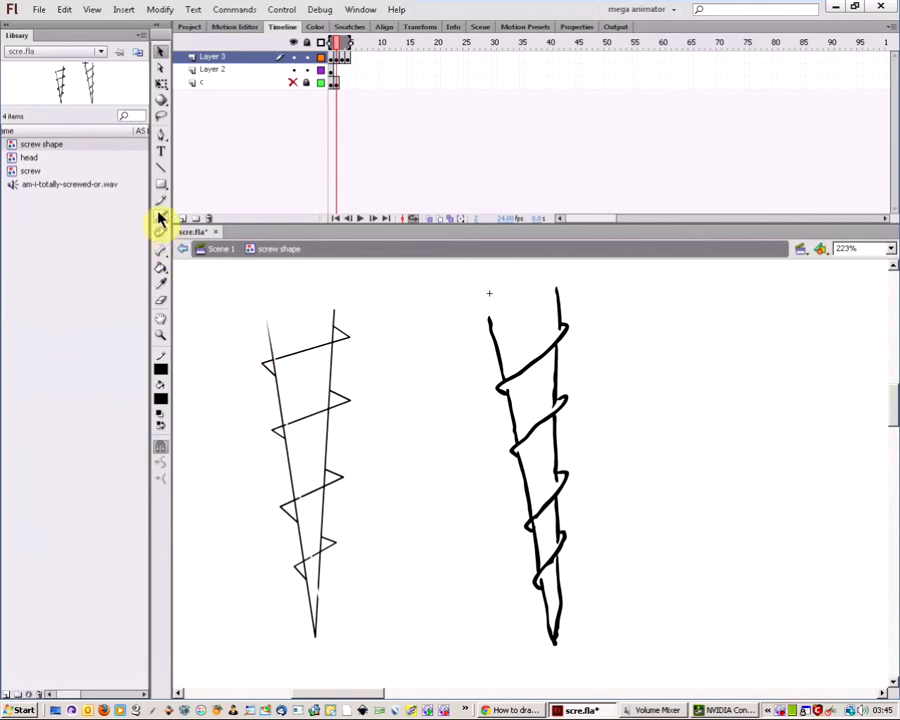
Draw red straight zigzag lines just below each of the four black thread lines
click(163, 168)
drag(334, 545, 299, 566)
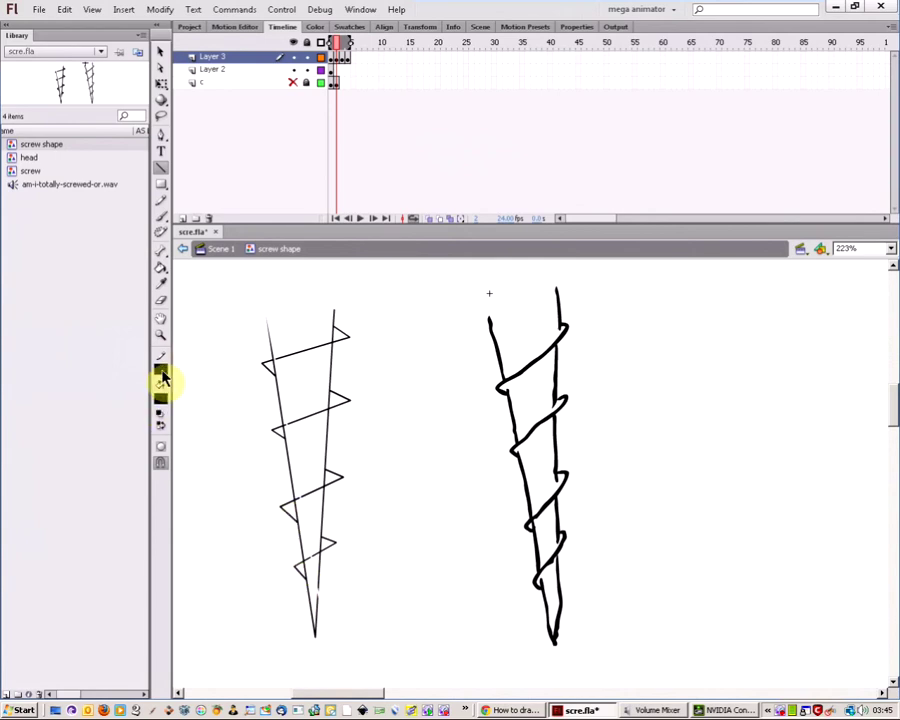
click(163, 376)
click(173, 456)
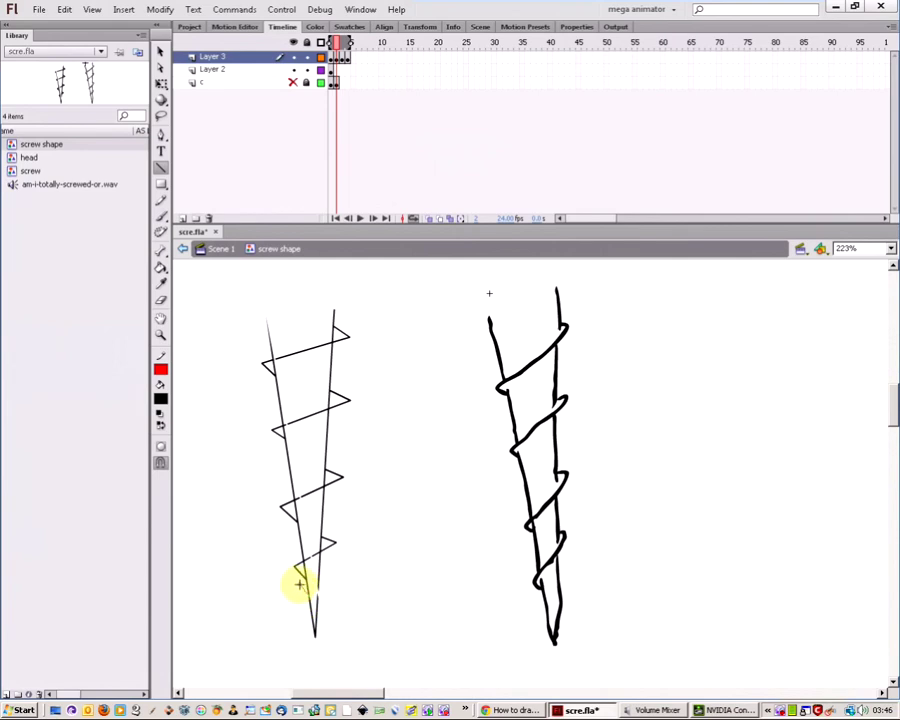
drag(300, 585, 333, 562)
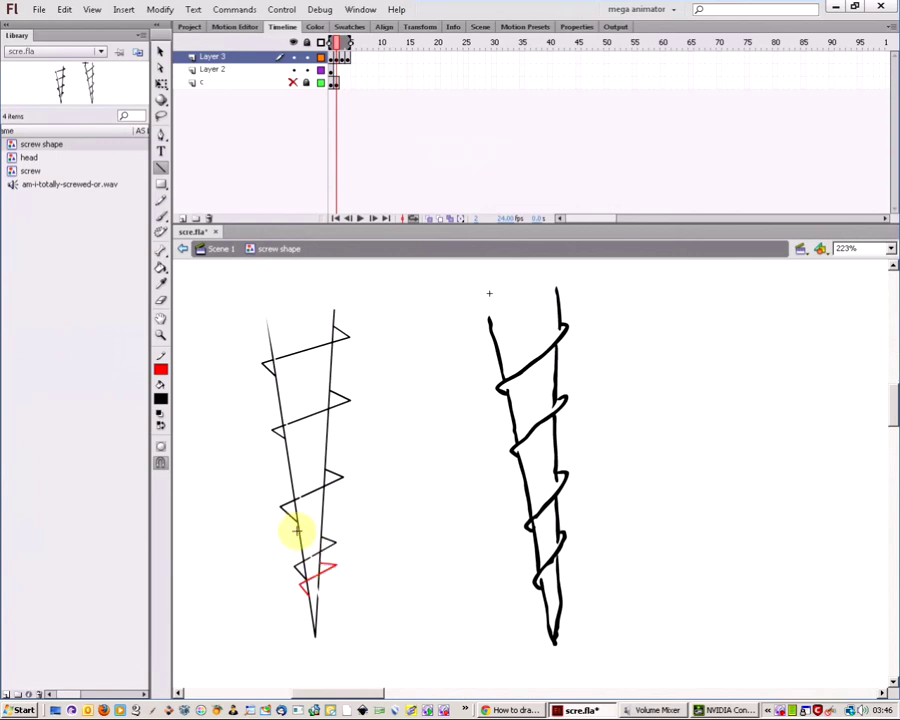
drag(285, 523, 336, 497)
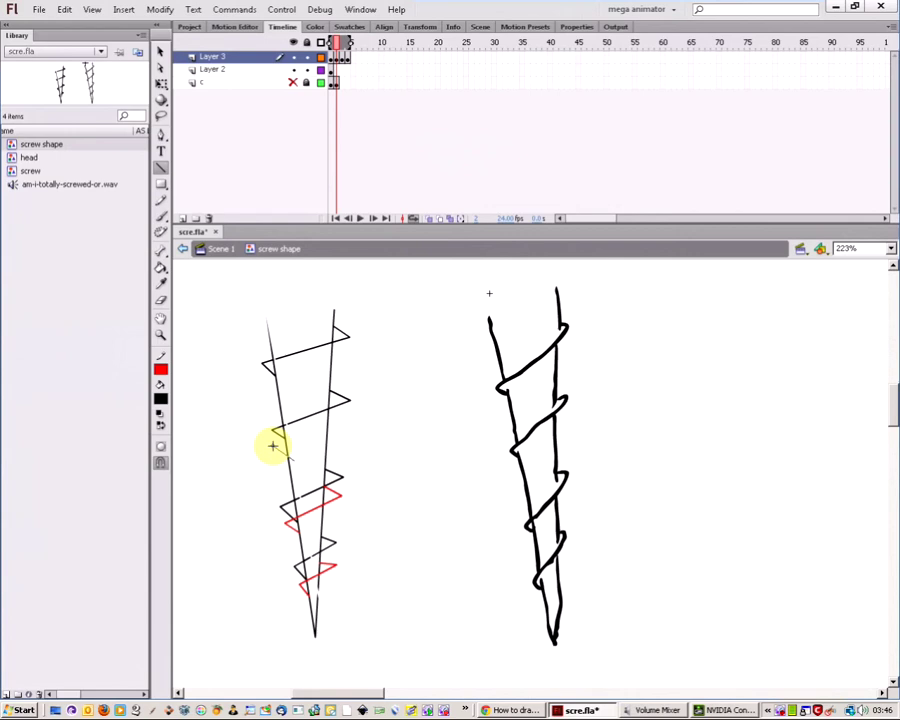
mouse_move(274, 446)
mouse_down()
mouse_move(344, 424)
mouse_move(341, 417)
mouse_up()
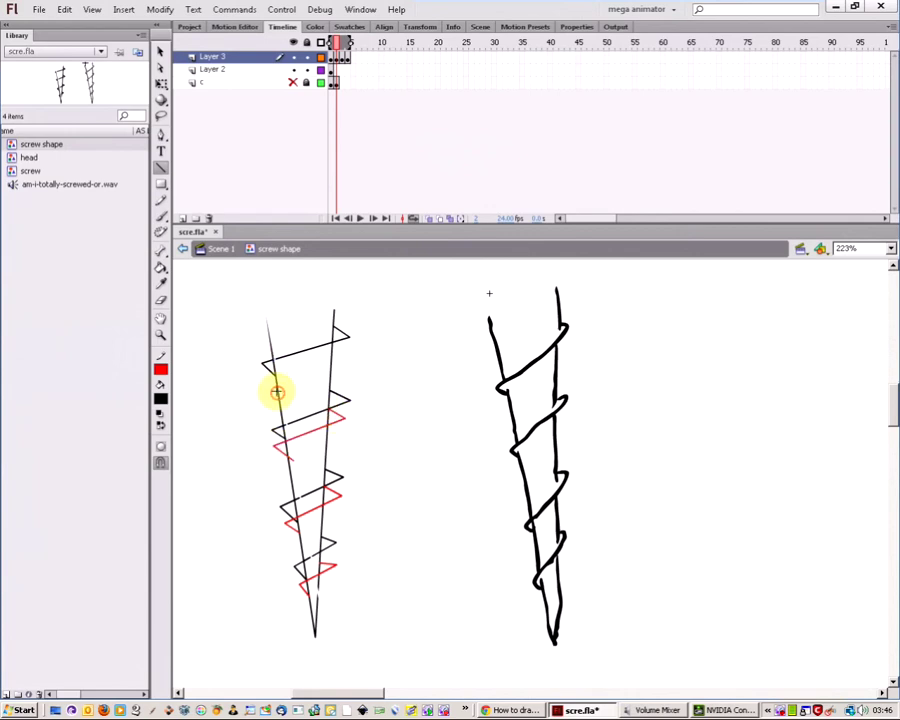
drag(264, 379, 344, 355)
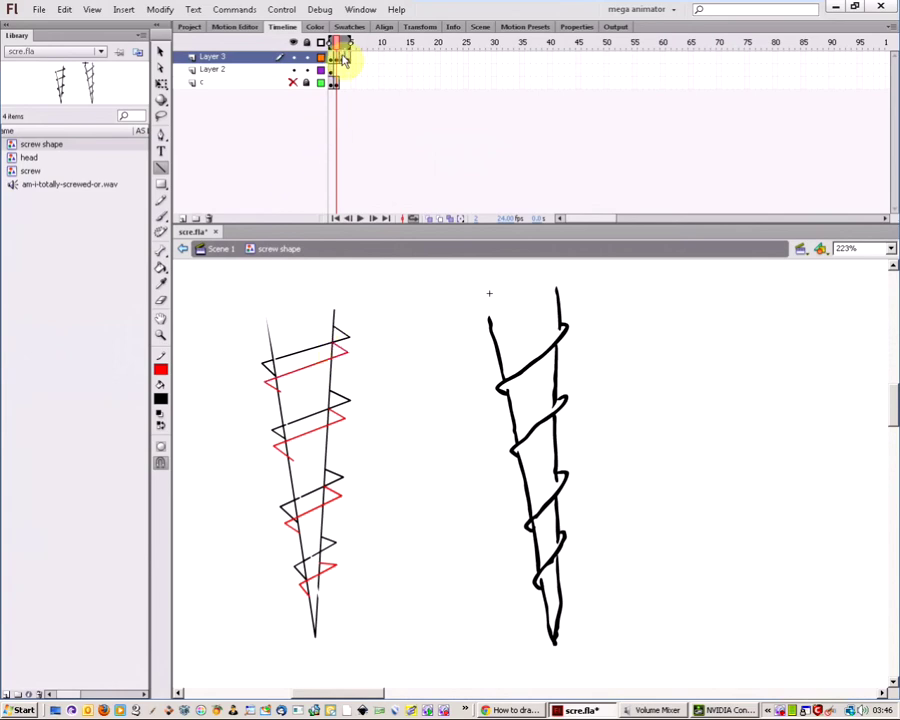
Paste the red-and-black cone sketch into frame 4, left of the screw drawing
click(344, 58)
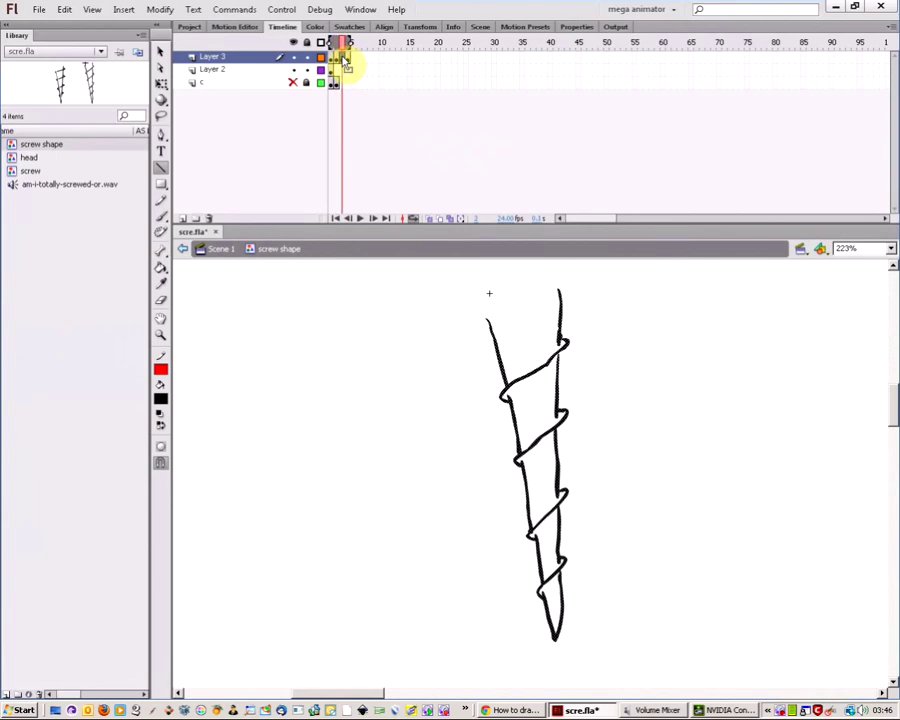
click(337, 58)
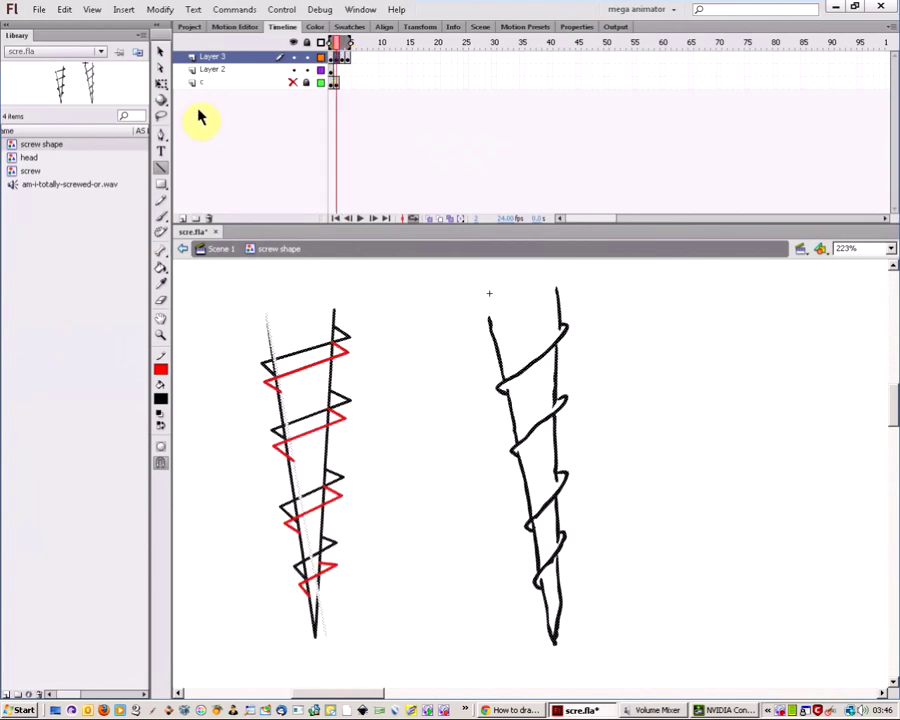
click(160, 52)
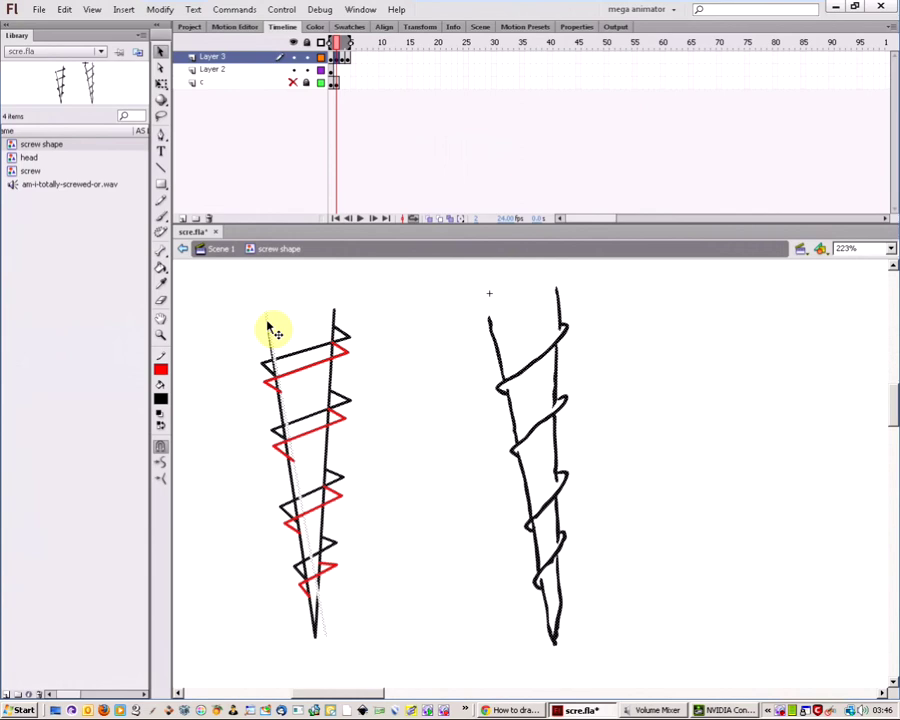
drag(254, 300, 366, 650)
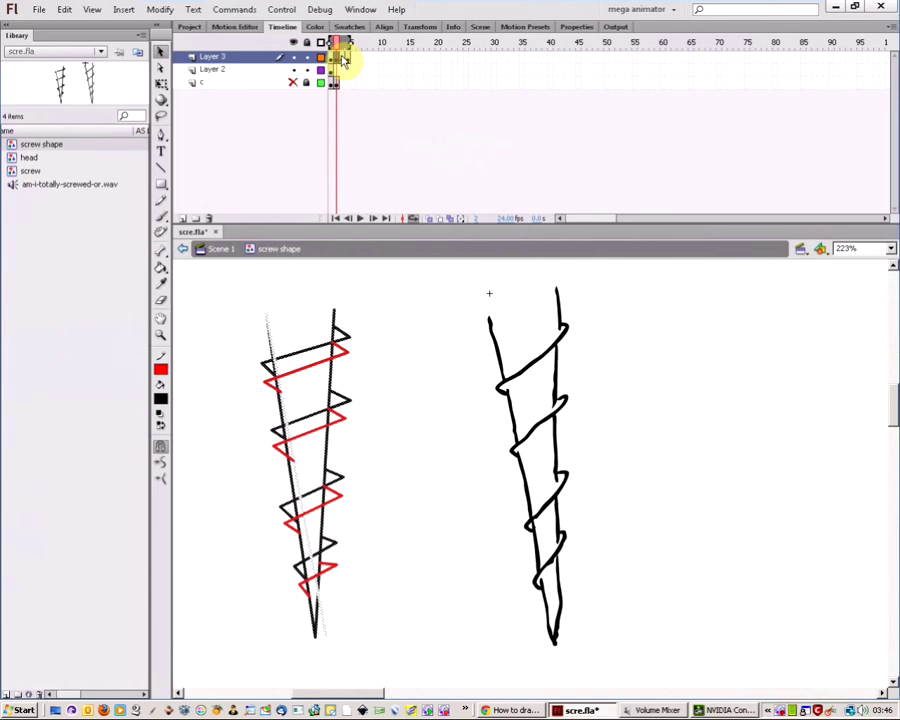
click(341, 58)
key(ctrl+v)
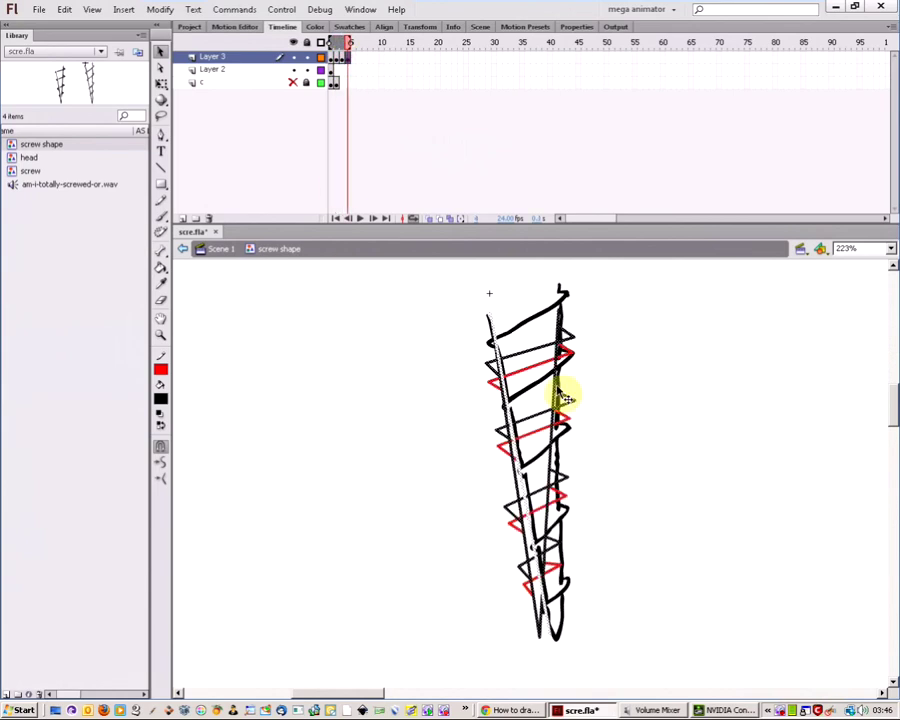
drag(510, 425, 280, 420)
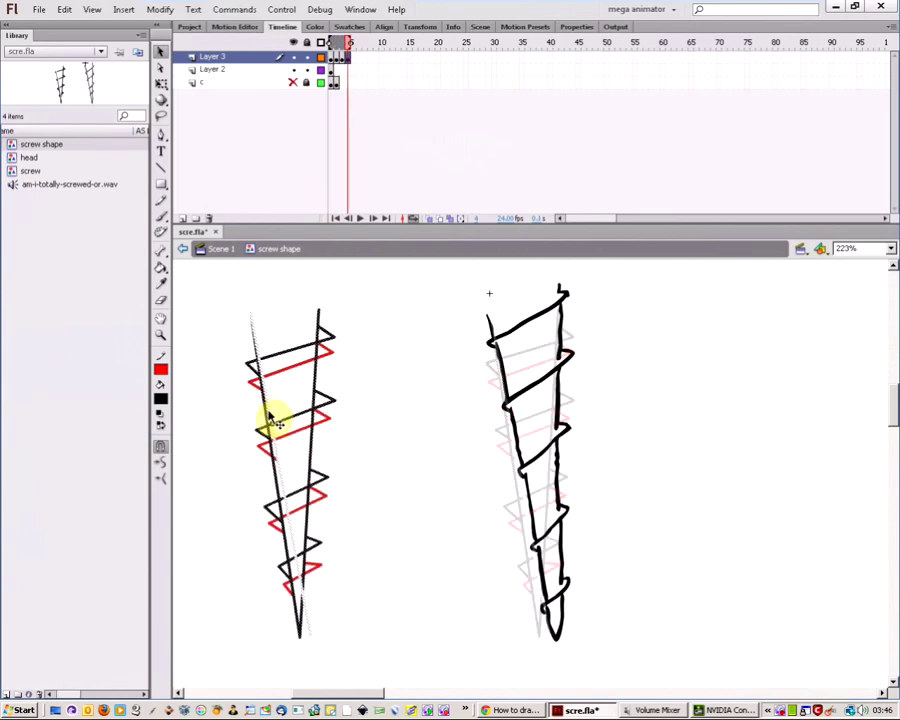
click(378, 420)
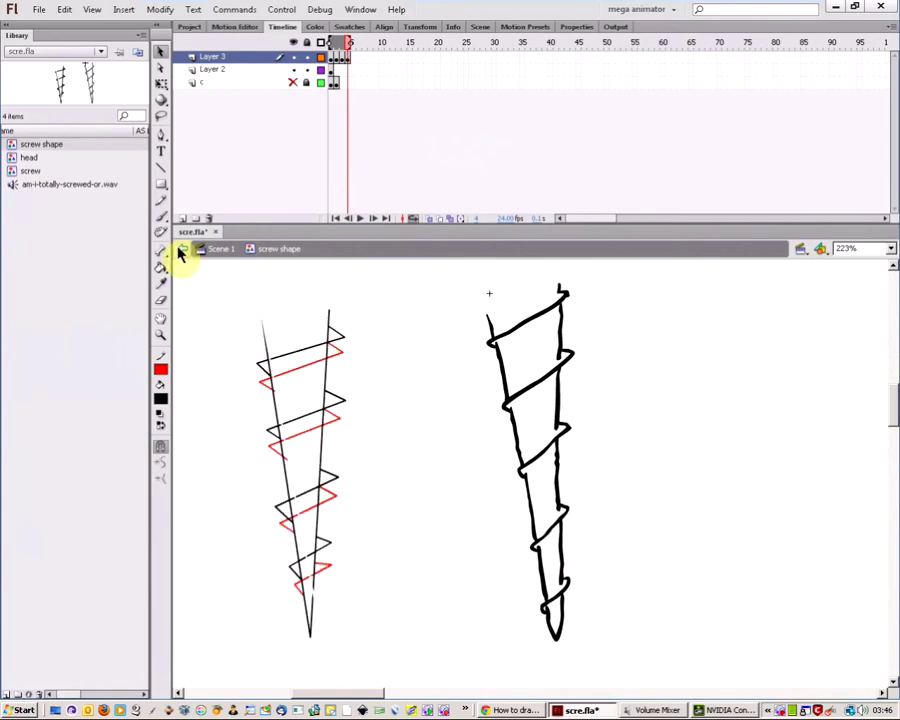
Draw blue straight guide lines near the cone's tip and across its top
click(163, 364)
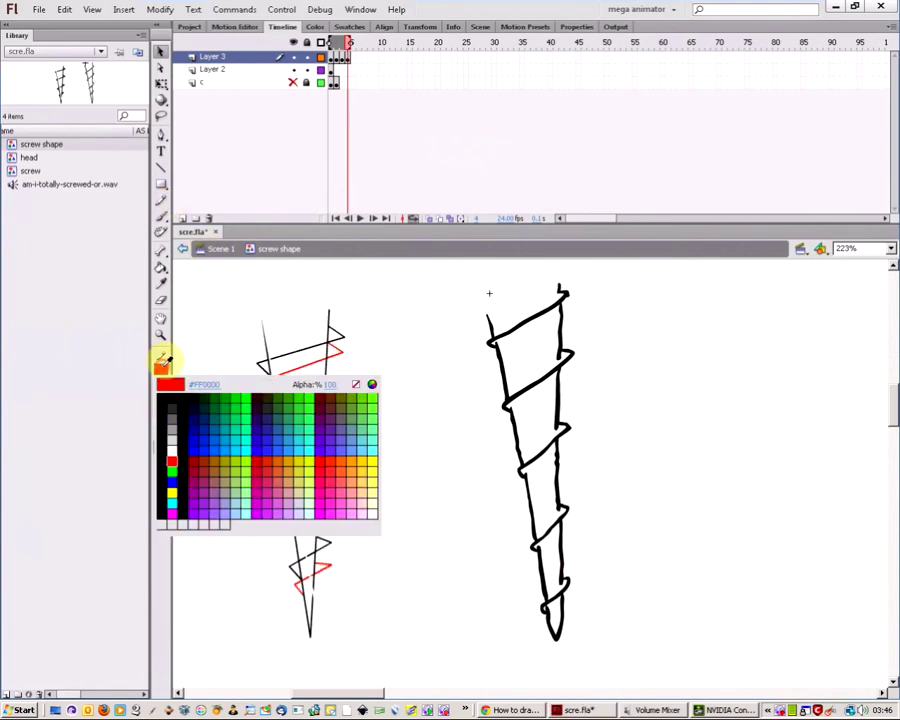
click(172, 483)
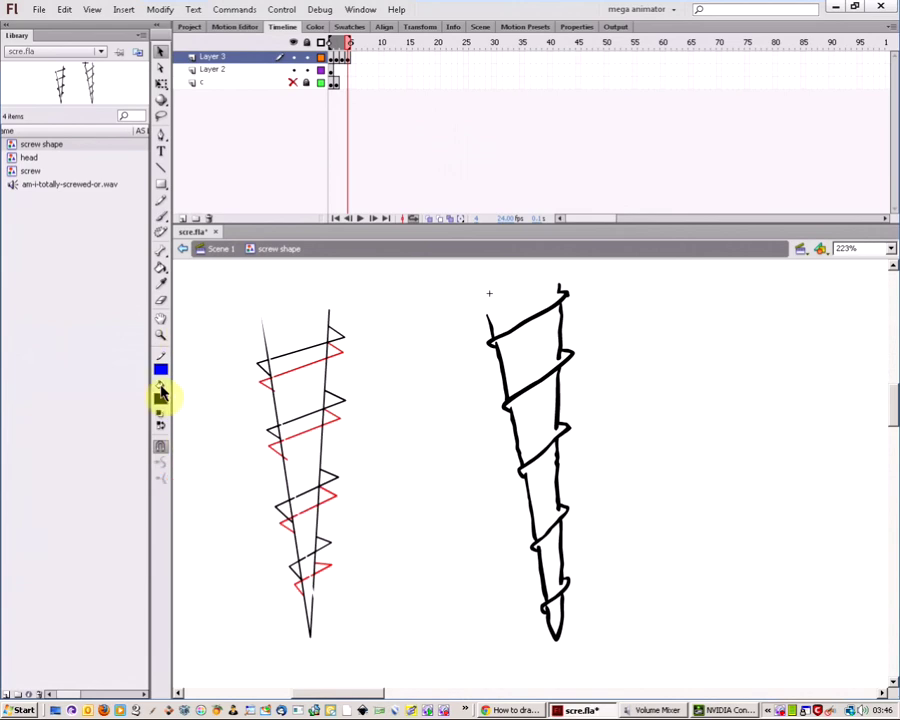
click(161, 168)
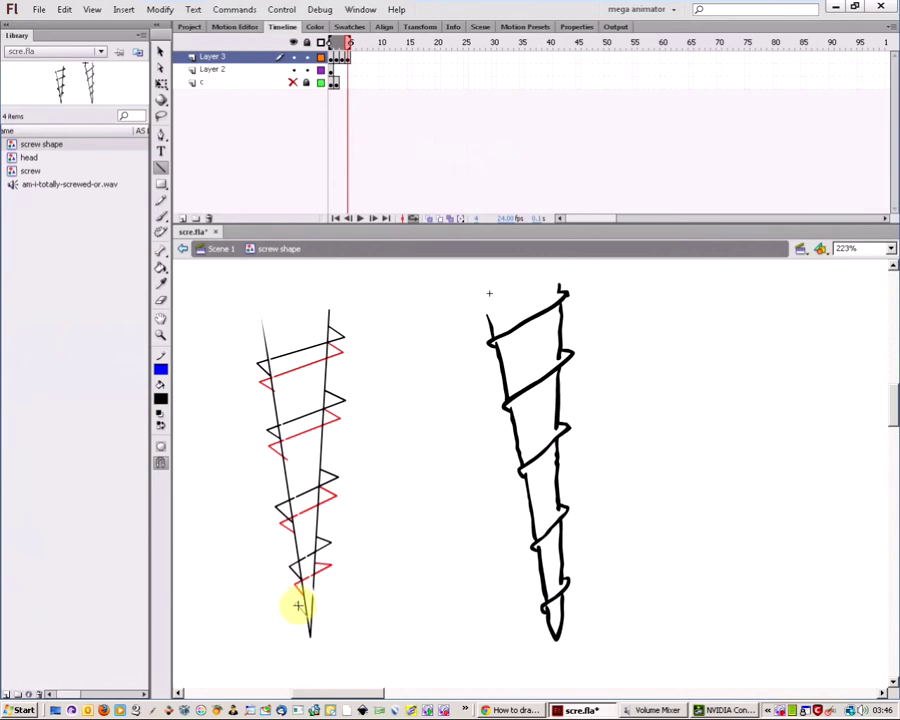
drag(296, 605, 326, 592)
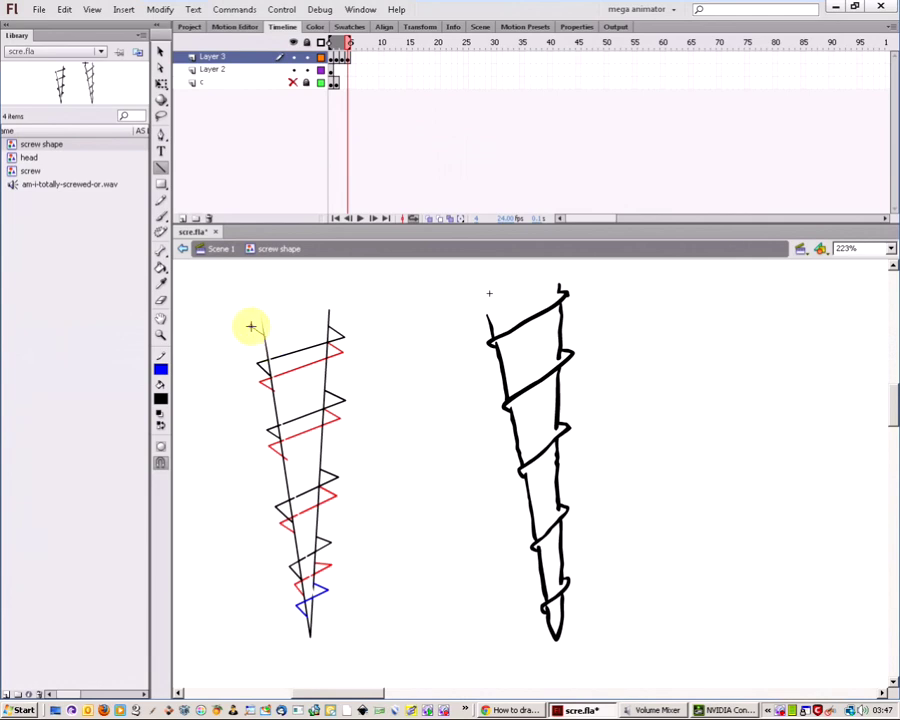
drag(252, 326, 328, 310)
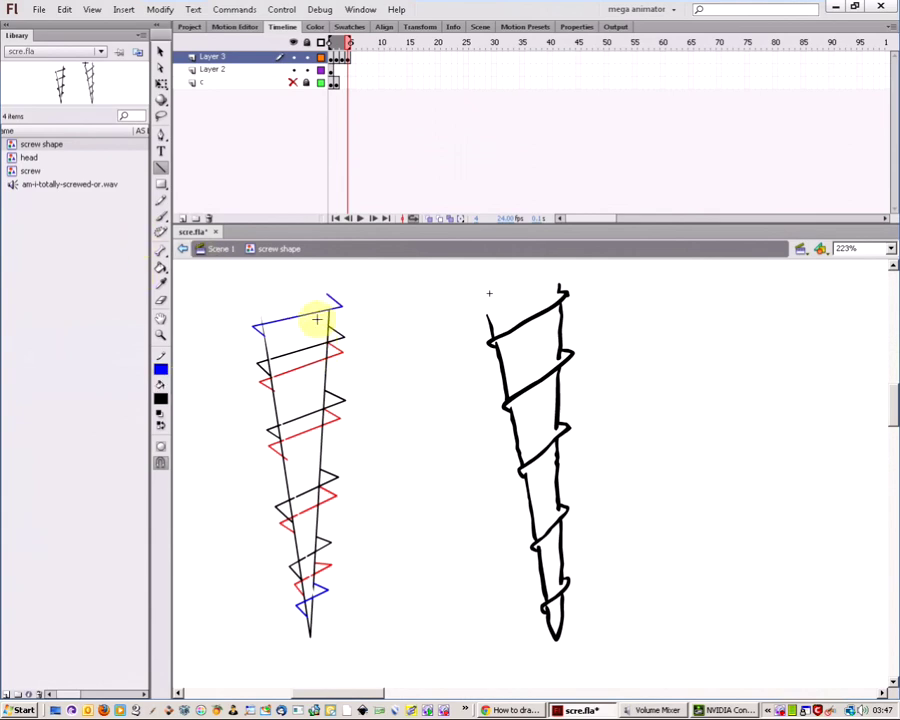
Paint a thick black brush stroke along the upper red thread line, redoing it once
click(161, 216)
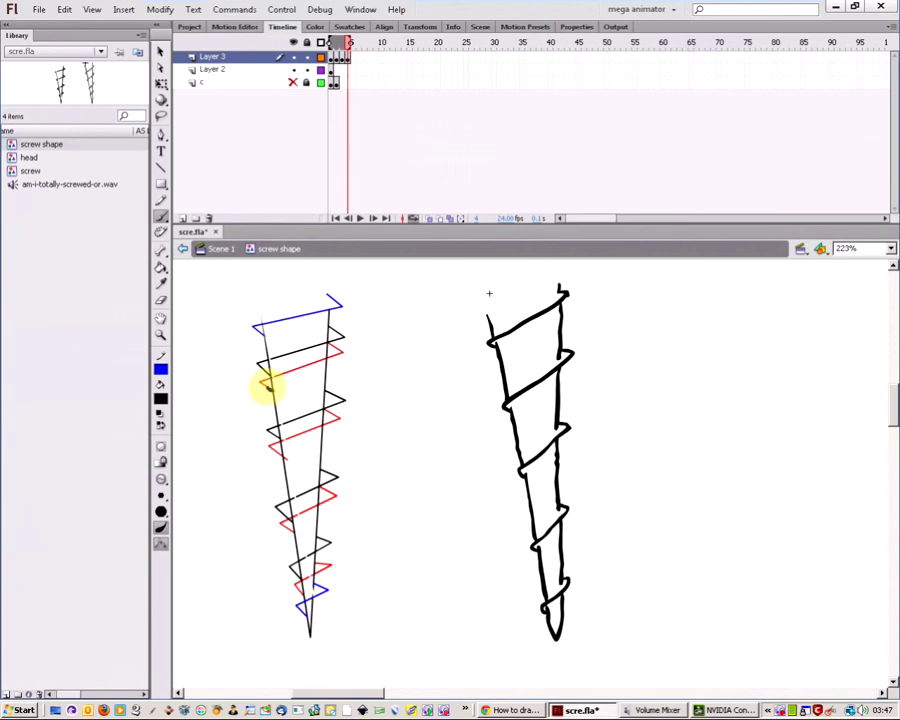
drag(270, 380, 336, 352)
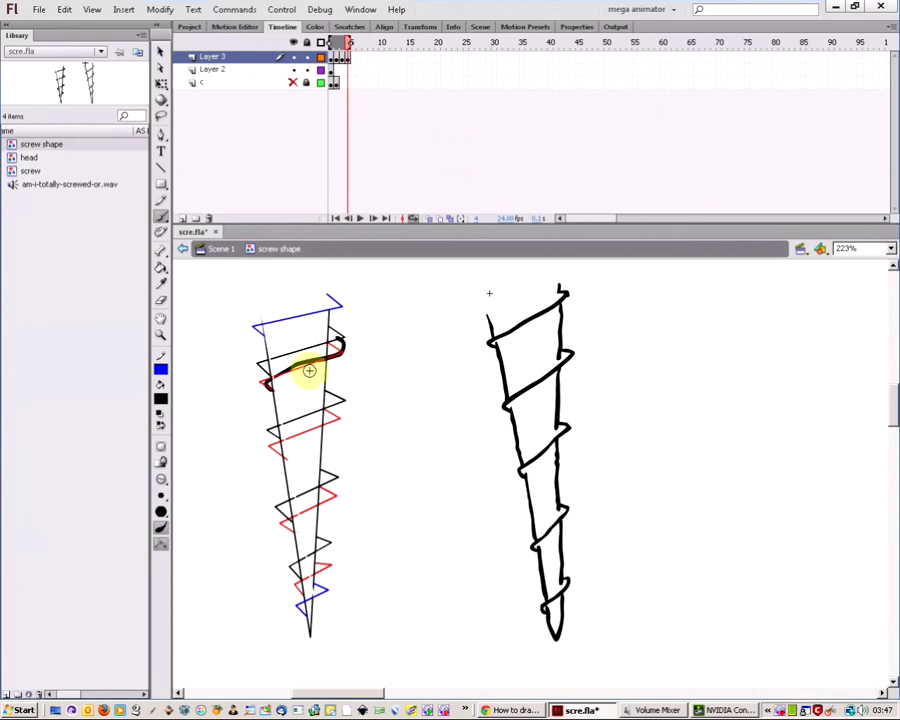
key(ctrl+z)
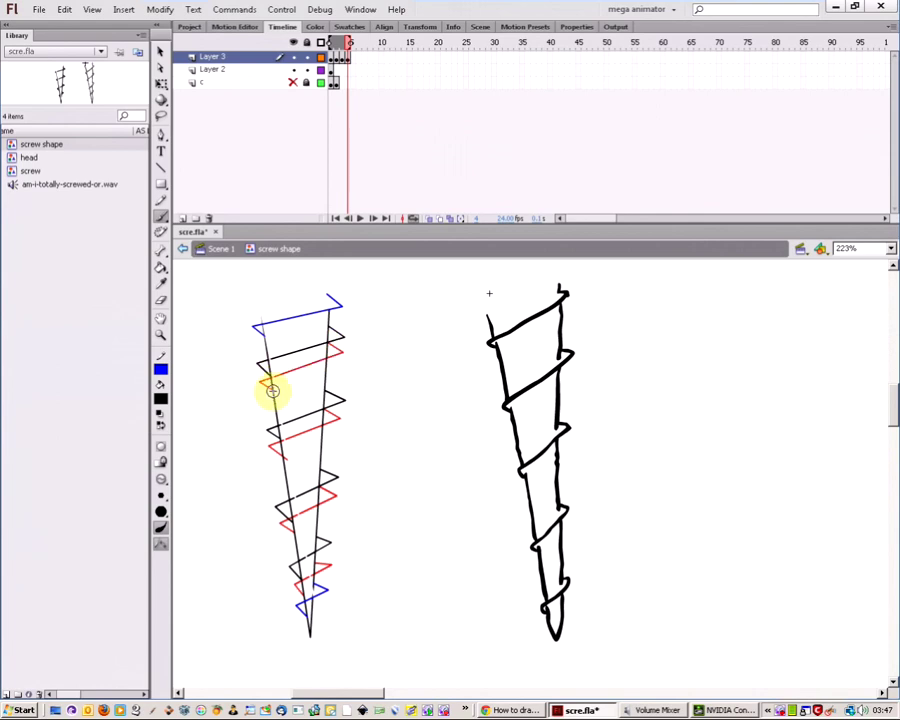
mouse_move(273, 383)
mouse_down()
mouse_move(326, 357)
mouse_move(331, 345)
mouse_up()
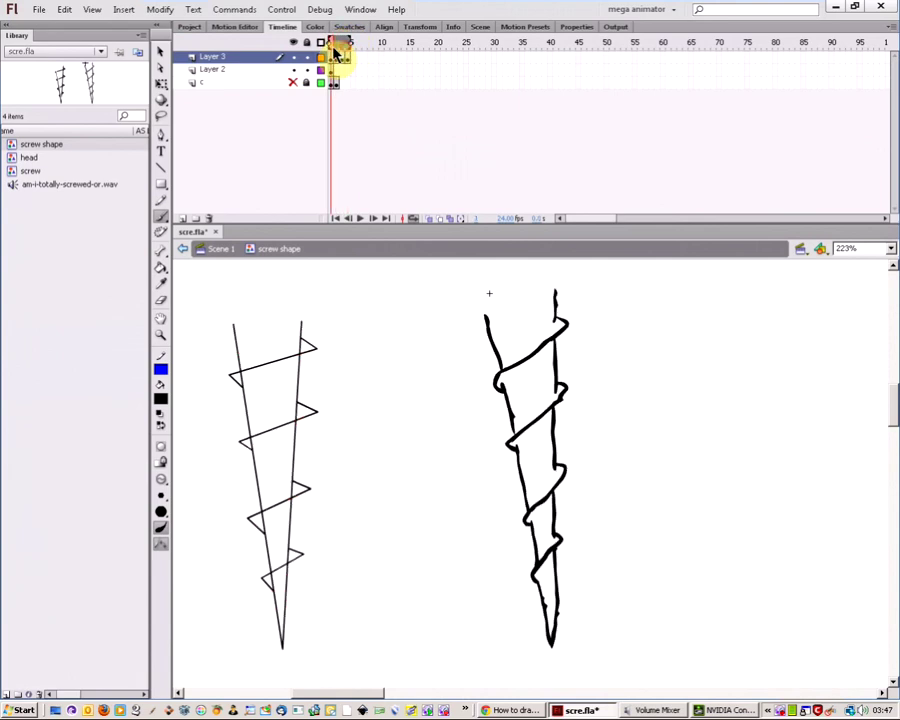
Scrub through the four frames, play the animation from frame 1, then stop it
click(332, 50)
mouse_move(332, 50)
mouse_down()
mouse_move(350, 58)
mouse_move(338, 54)
mouse_up()
click(361, 220)
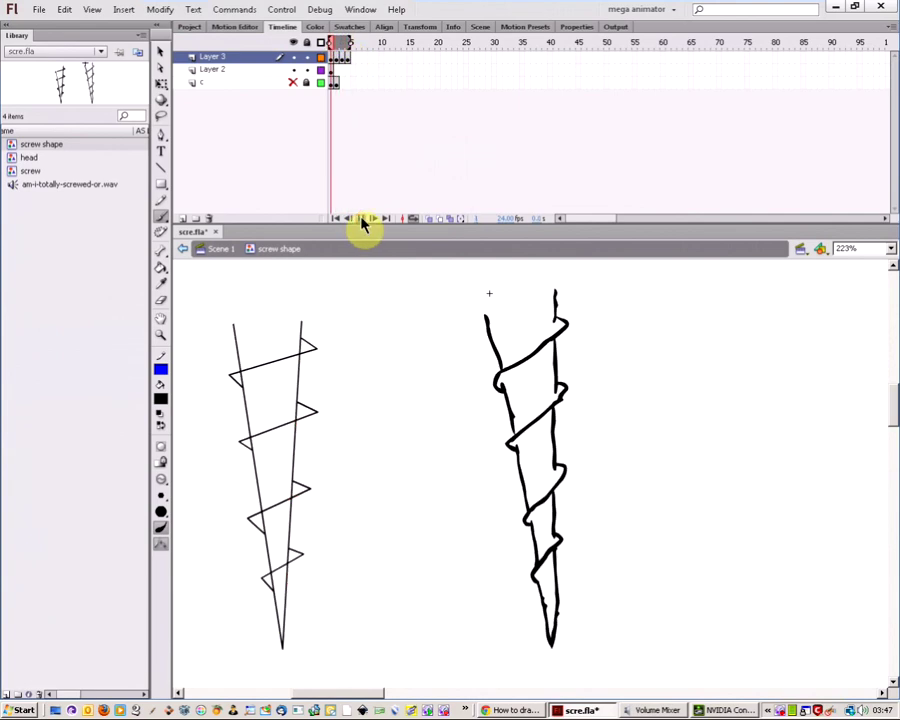
click(362, 224)
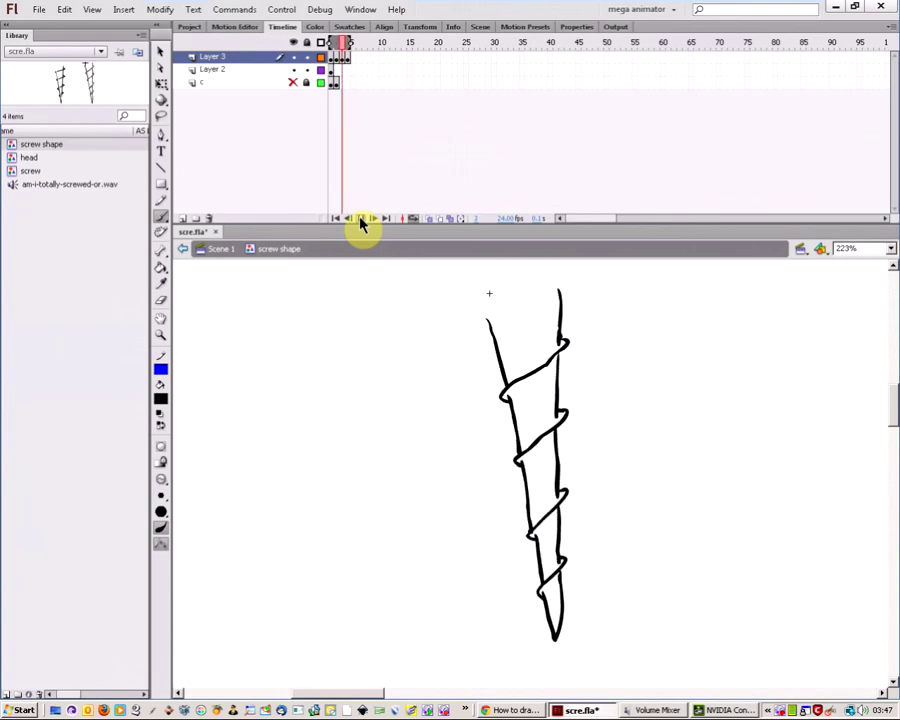
click(362, 224)
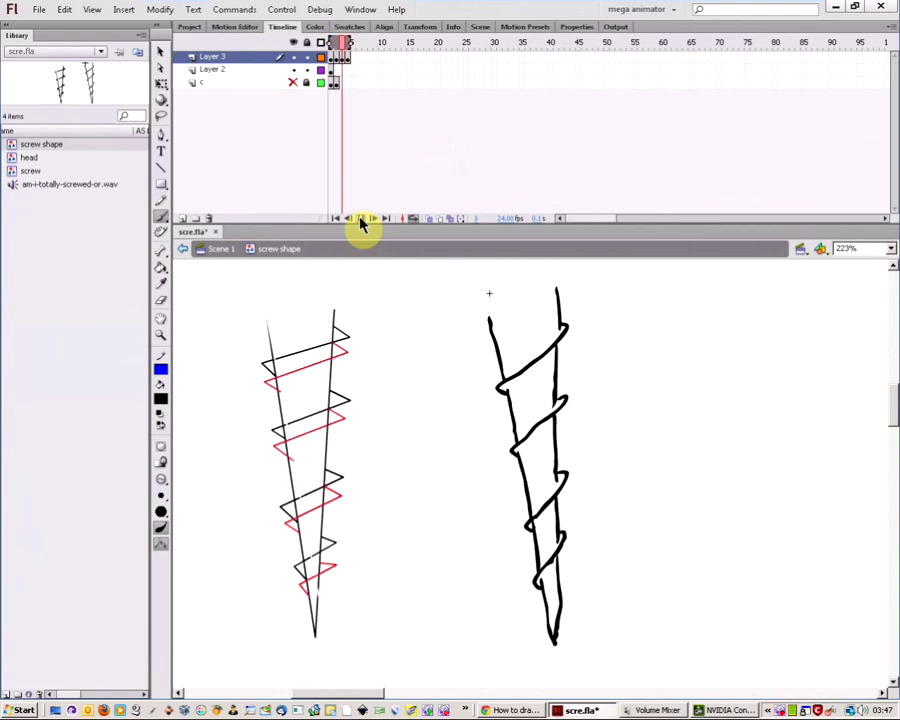